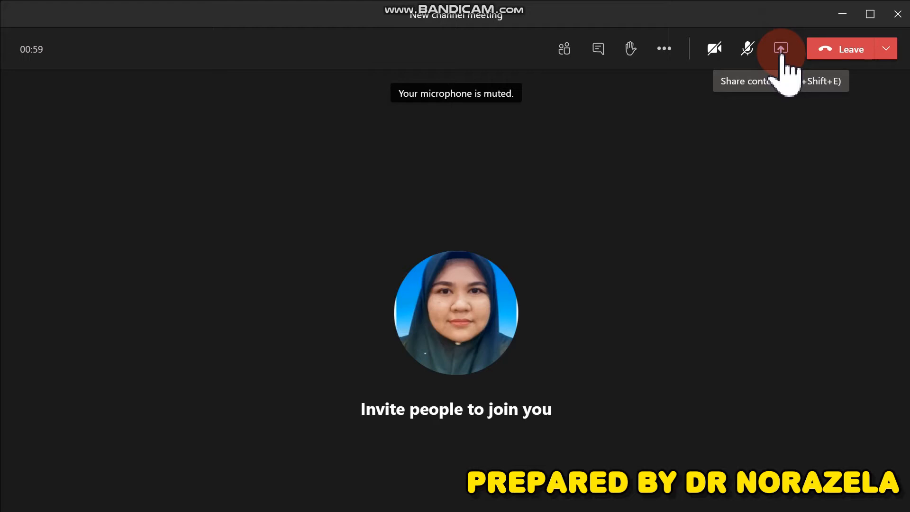
Open the meeting's share-content tray to see the whiteboard, desktop and window options
left_click(781, 53)
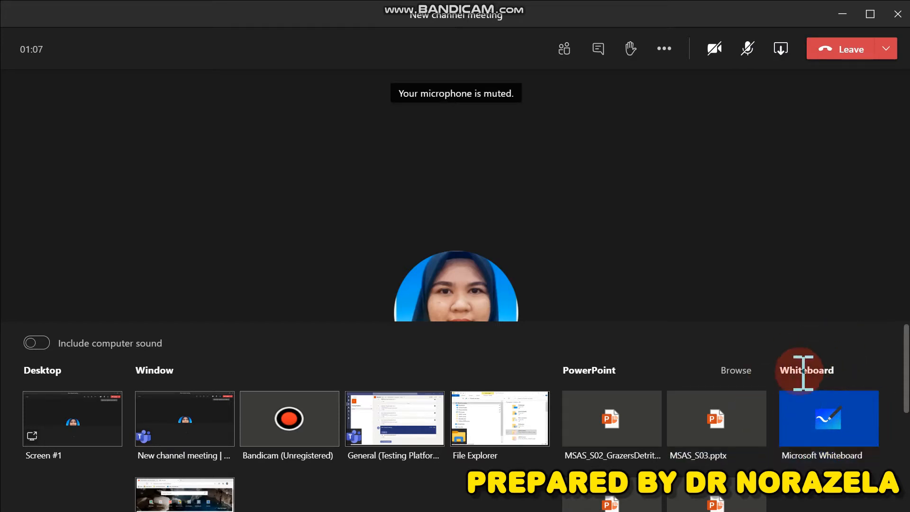
Share Microsoft Whiteboard in presenter mode so only you can edit
left_click(827, 395)
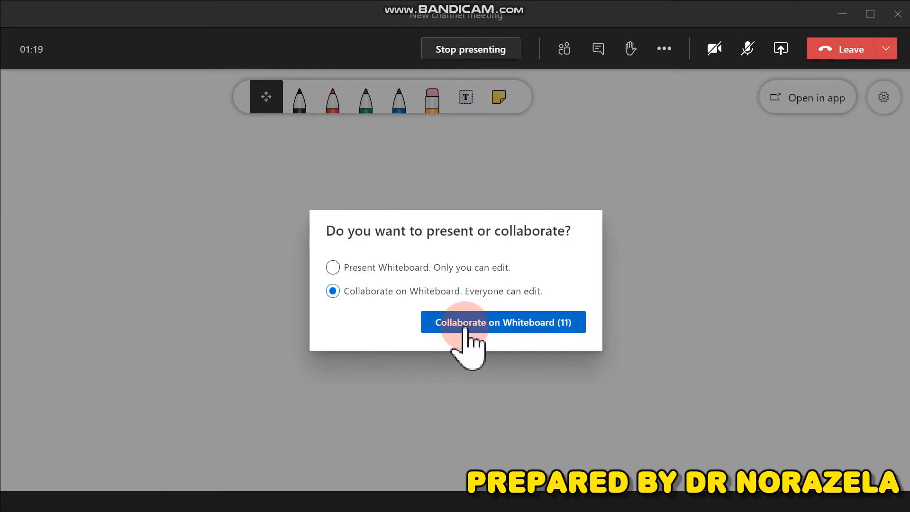
left_click(448, 268)
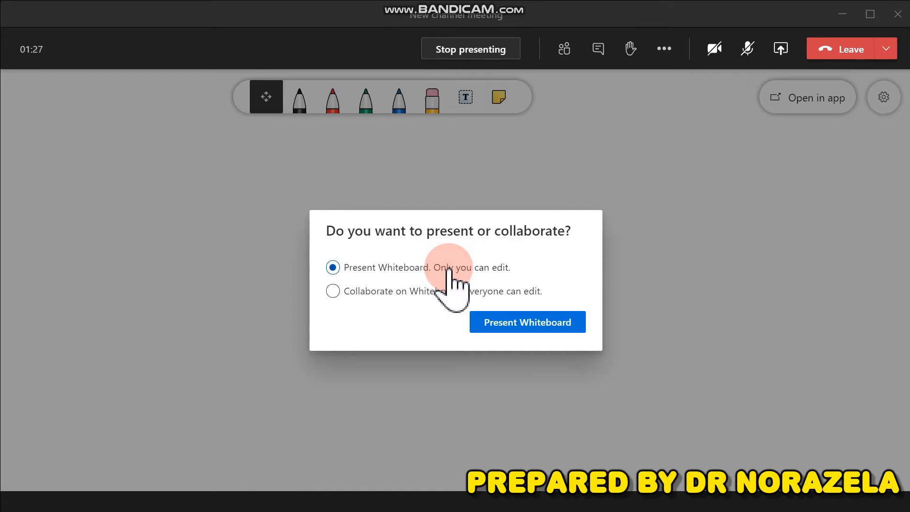
left_click(518, 326)
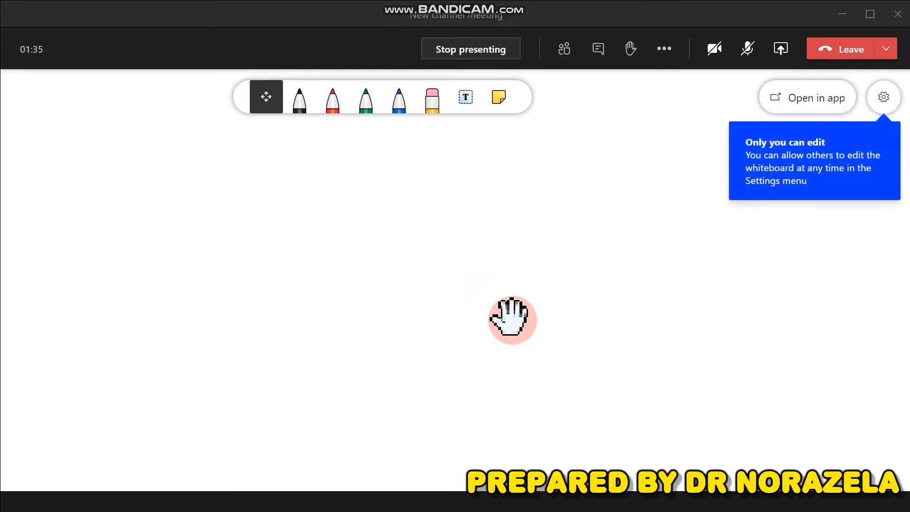
left_click(883, 100)
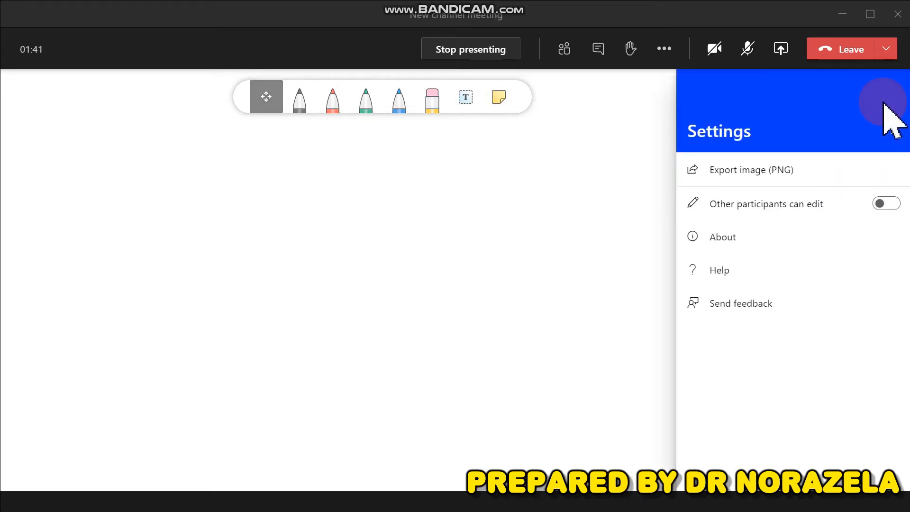
left_click(880, 203)
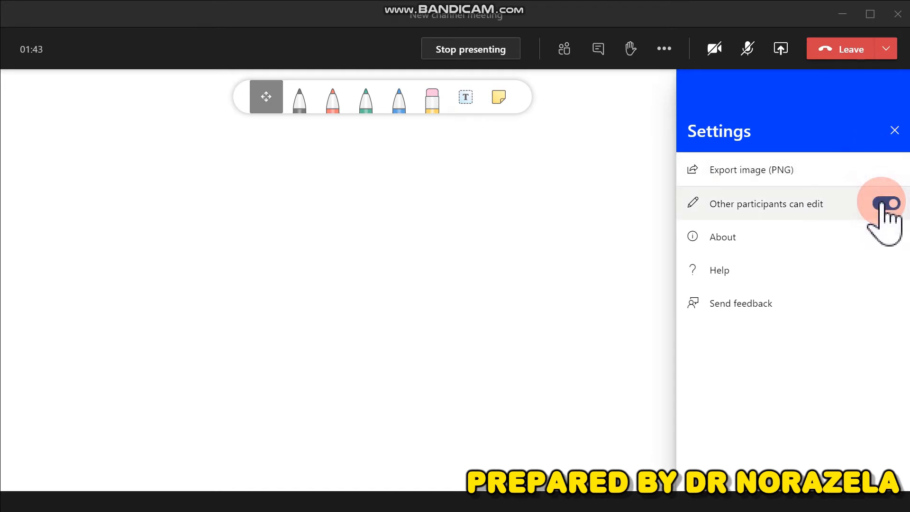
left_click(880, 203)
left_click(895, 129)
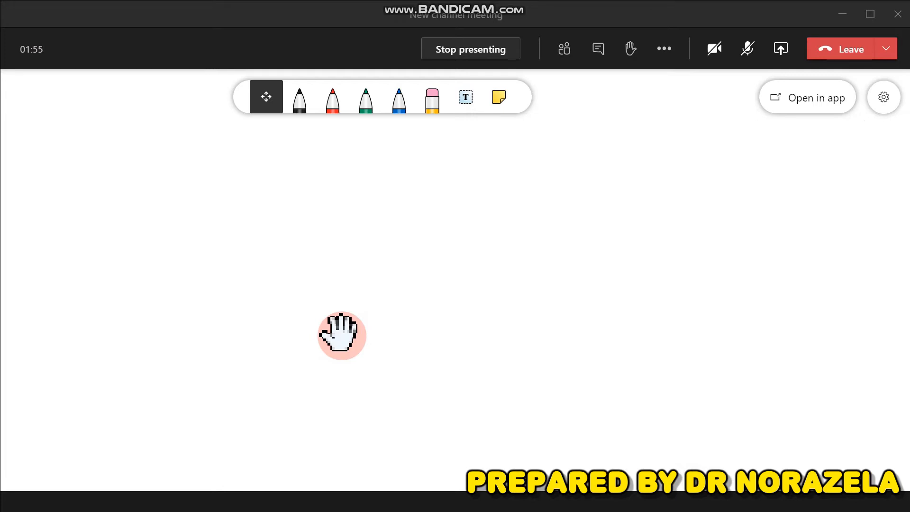
Handwrite 2x+y = 3 on the board in black ink
left_click(300, 98)
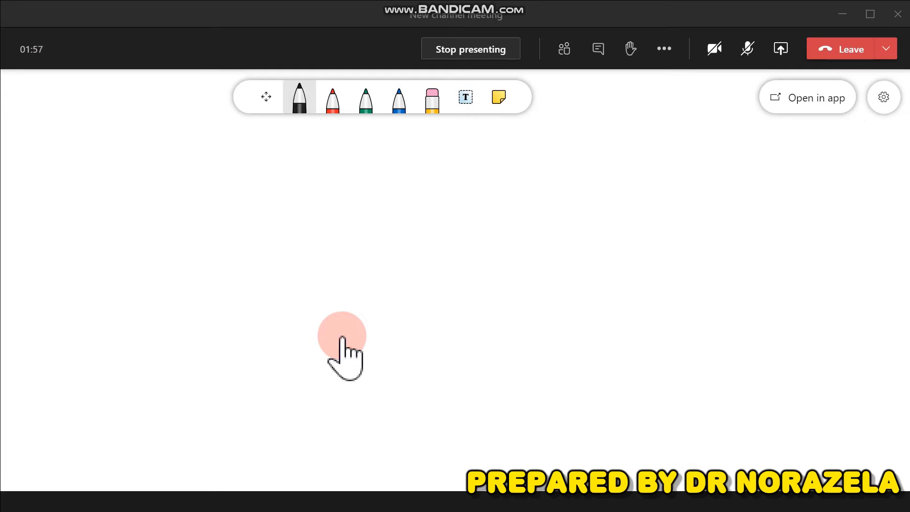
left_click_drag(195, 179, 214, 193)
mouse_move(229, 176)
left_mouse_down()
mouse_move(219, 195)
mouse_move(245, 184)
left_mouse_up()
mouse_move(242, 176)
left_mouse_down()
mouse_move(242, 193)
mouse_move(259, 207)
mouse_move(293, 181)
left_mouse_up()
left_click_drag(281, 188, 309, 192)
Handwrite y = 3 + 2x in black below the first equation
left_click_drag(256, 224, 261, 253)
mouse_move(294, 227)
left_mouse_down()
mouse_move(333, 224)
mouse_move(324, 235)
left_mouse_up()
left_click_drag(342, 227, 358, 222)
mouse_move(351, 215)
left_mouse_down()
mouse_move(351, 233)
mouse_move(378, 232)
left_mouse_up()
left_click_drag(380, 219, 395, 231)
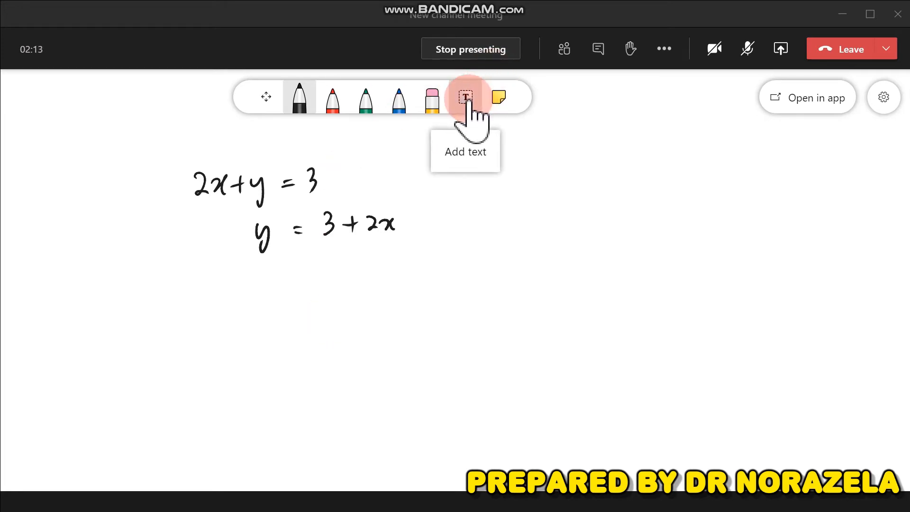
left_click(468, 102)
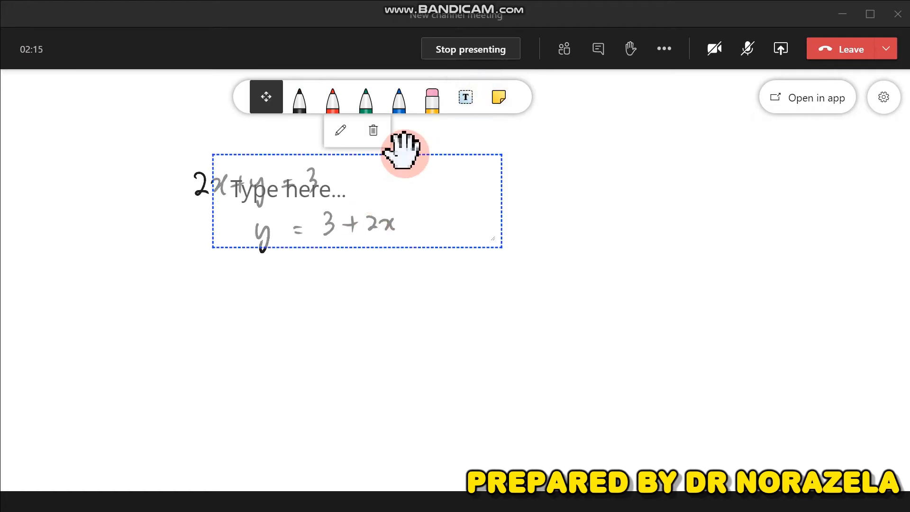
left_click_drag(406, 153, 349, 141)
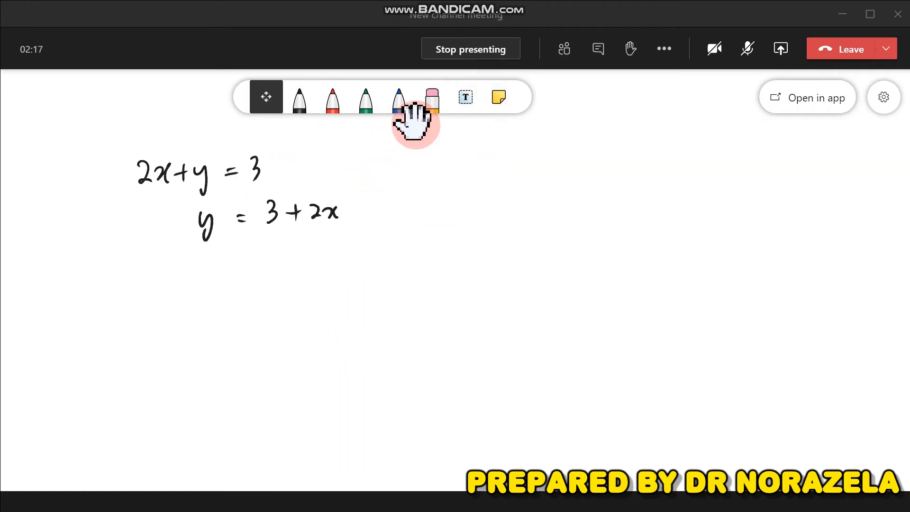
left_click(465, 100)
left_click(482, 147)
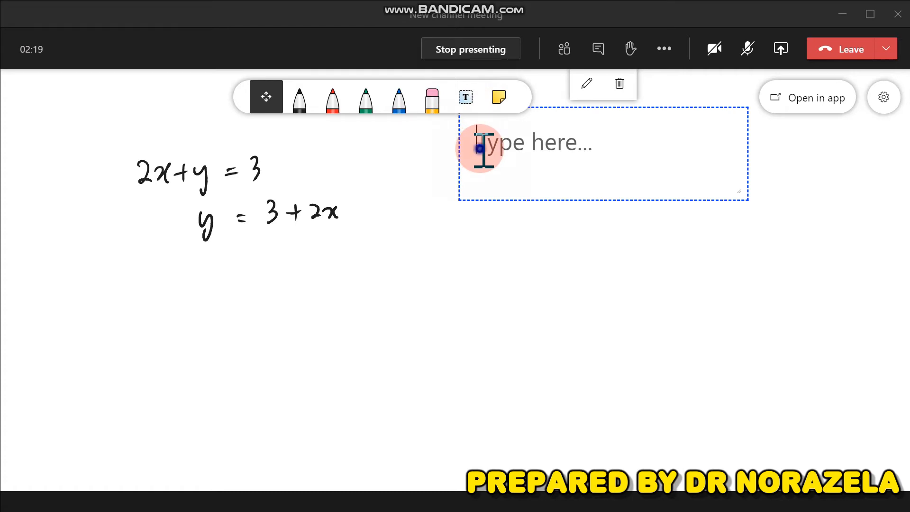
type("add t")
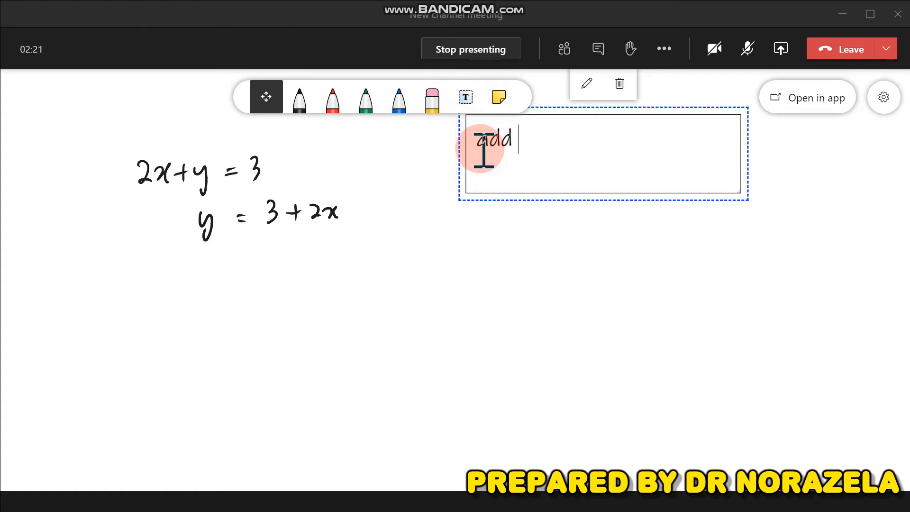
type("ext h")
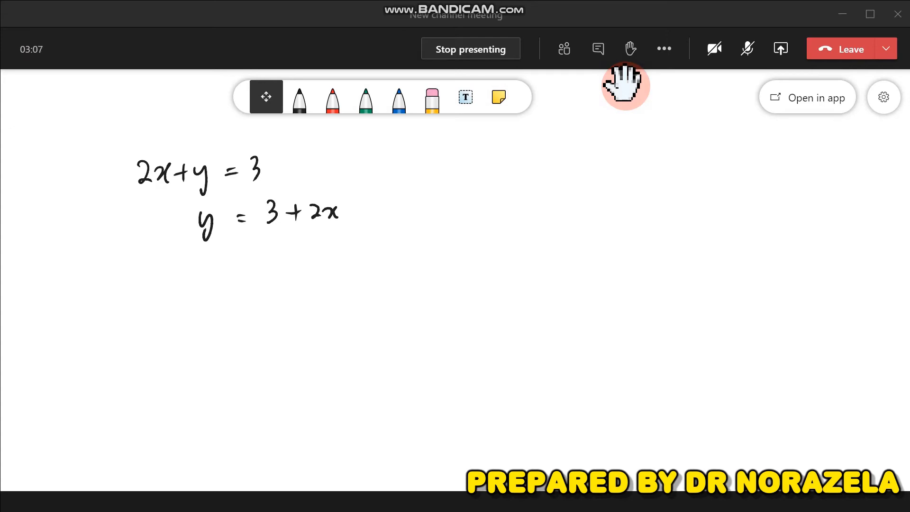
Pan the board so the black equations move right and down, then zoom out and back in
left_click(267, 99)
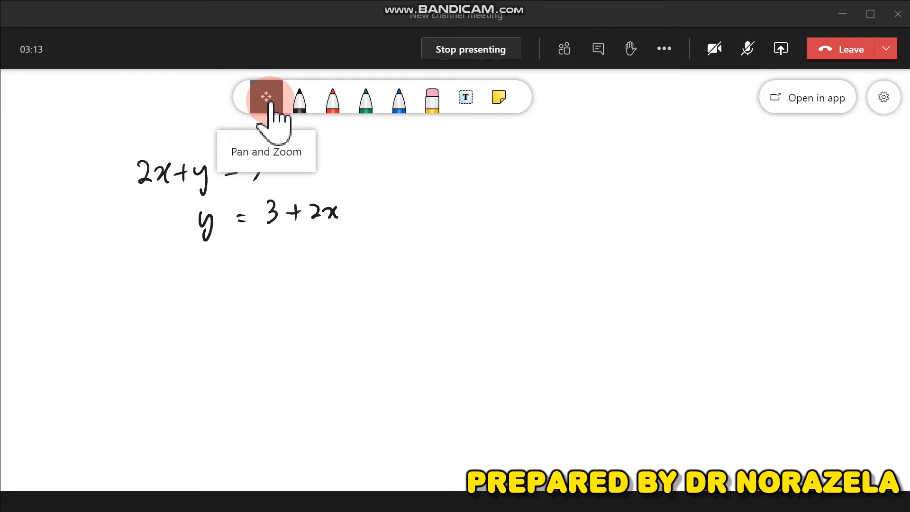
left_click(270, 101)
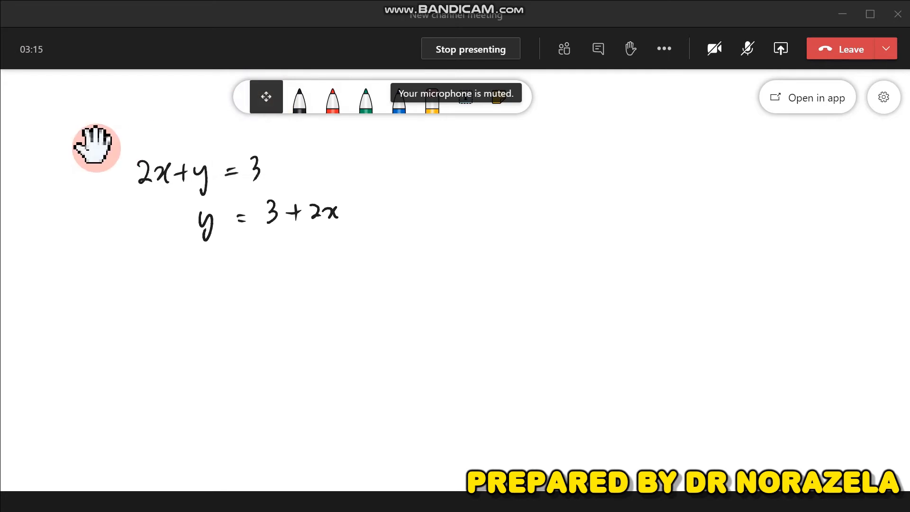
left_click_drag(114, 138, 575, 161)
scroll(576, 161, "down", 3)
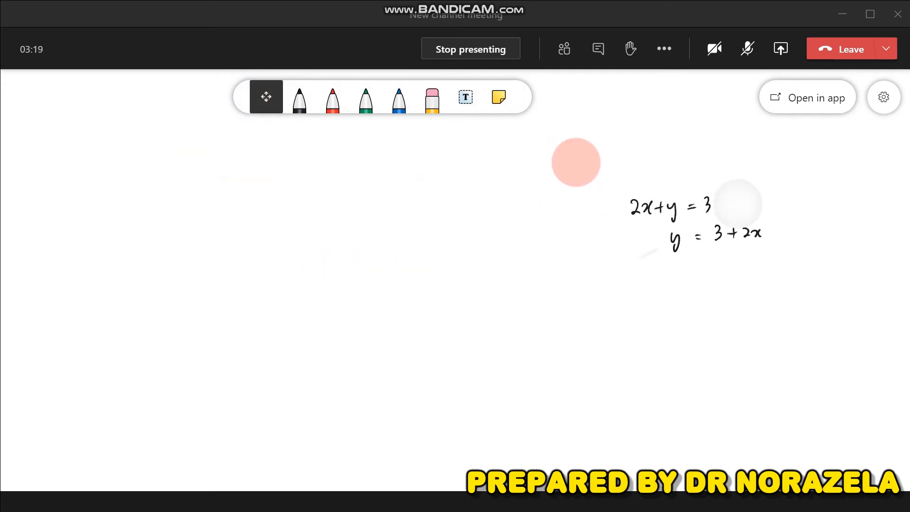
scroll(575, 162, "up", 6)
scroll(577, 162, "down", 6)
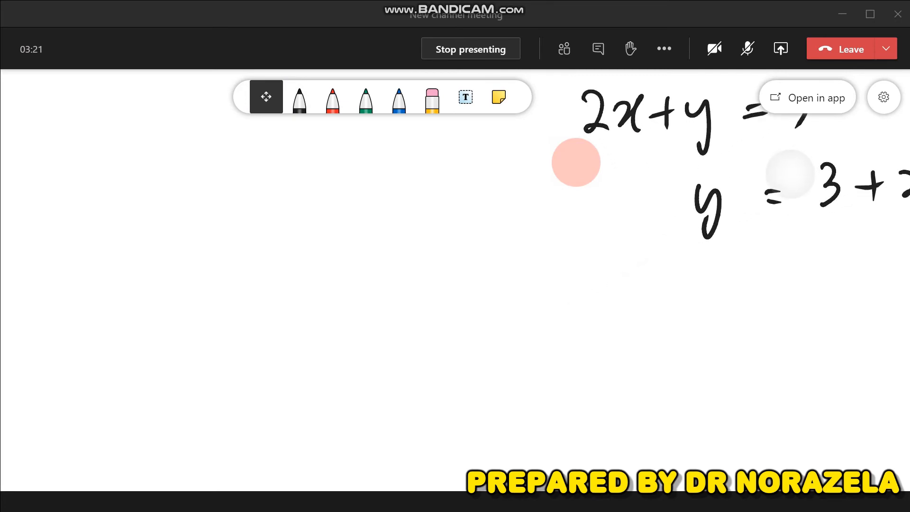
scroll(576, 162, "up", 6)
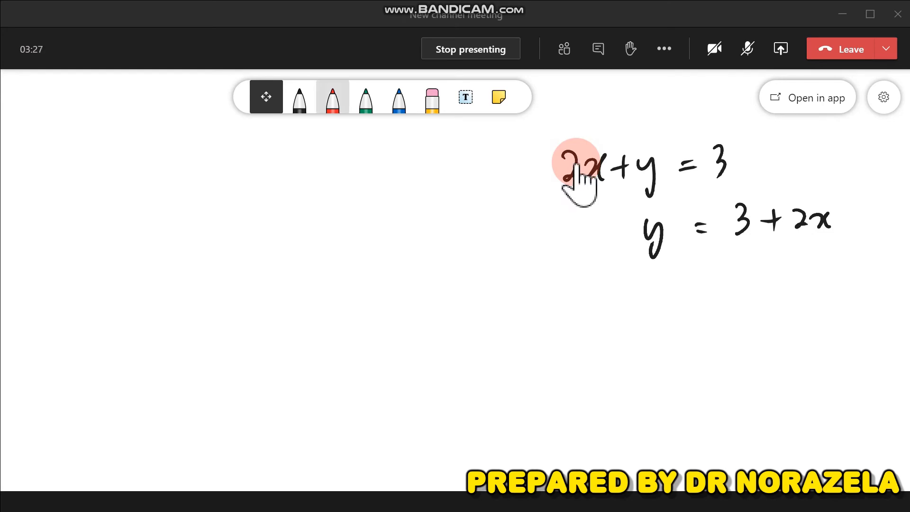
Handwrite a+b+c = 273 in red ink on the left
left_click(333, 97)
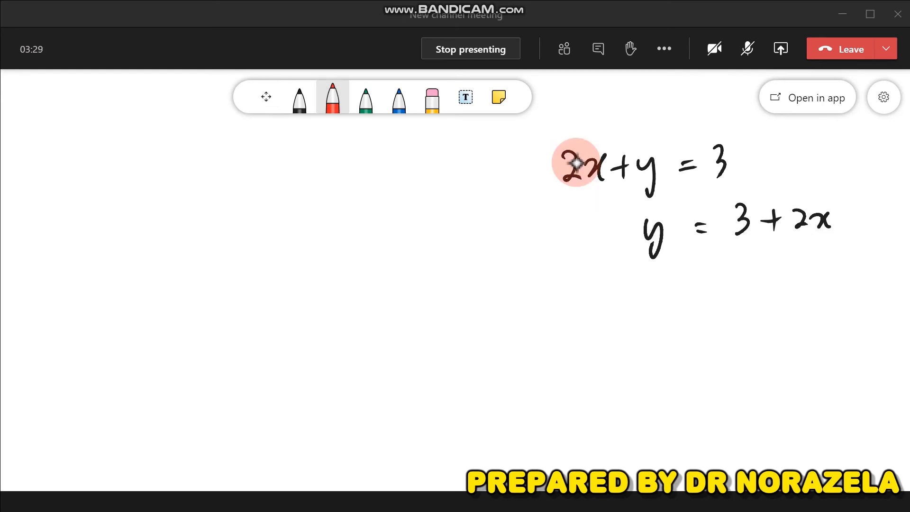
left_click_drag(203, 225, 201, 253)
mouse_move(215, 233)
left_mouse_down()
mouse_move(231, 233)
mouse_move(222, 243)
mouse_move(244, 246)
mouse_move(280, 233)
mouse_move(274, 245)
left_mouse_up()
mouse_move(298, 227)
left_mouse_down()
mouse_move(297, 245)
mouse_move(368, 227)
mouse_move(371, 241)
left_mouse_up()
mouse_move(374, 227)
left_mouse_down()
mouse_move(387, 225)
mouse_move(384, 249)
mouse_move(401, 253)
left_mouse_up()
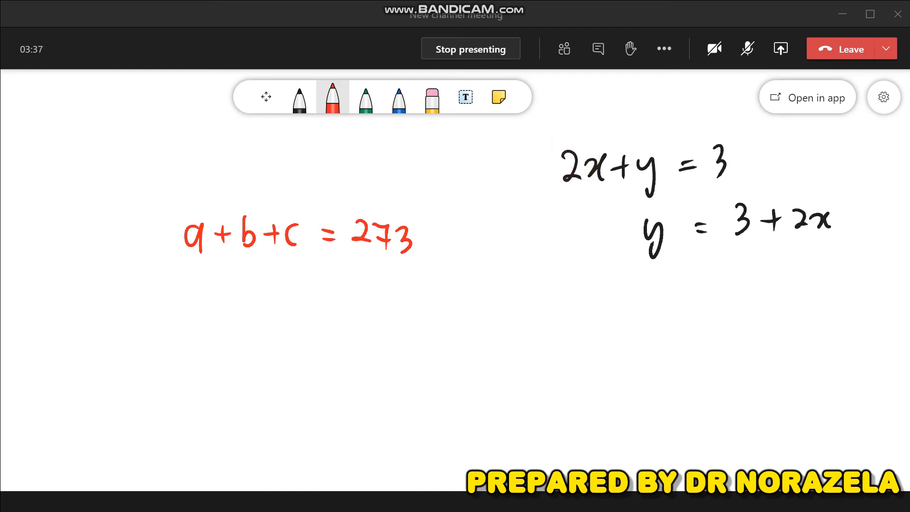
Write c = 60 and b = 40 in red below the sum
mouse_move(285, 290)
left_mouse_down()
mouse_move(285, 311)
mouse_move(307, 303)
left_mouse_up()
mouse_move(298, 310)
left_mouse_down()
mouse_move(341, 313)
mouse_move(330, 304)
left_mouse_up()
mouse_move(356, 297)
left_mouse_down()
mouse_move(348, 313)
mouse_move(355, 297)
left_mouse_up()
mouse_move(278, 330)
left_mouse_down()
mouse_move(284, 354)
mouse_move(329, 341)
mouse_move(335, 352)
mouse_move(366, 343)
mouse_move(364, 353)
left_mouse_up()
mouse_move(379, 339)
left_mouse_down()
mouse_move(373, 352)
mouse_move(379, 337)
left_mouse_up()
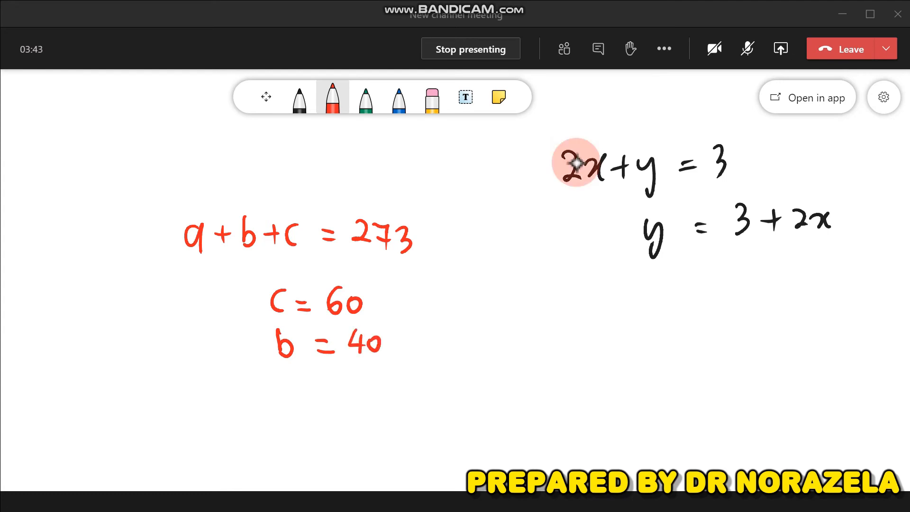
left_click_drag(203, 374, 205, 401)
Write 'Find a' in red beneath b = 40
mouse_move(203, 375)
left_mouse_down()
mouse_move(223, 372)
mouse_move(223, 386)
left_mouse_up()
mouse_move(231, 387)
left_mouse_down()
mouse_move(233, 401)
mouse_move(267, 401)
left_mouse_up()
mouse_move(273, 377)
left_mouse_down()
mouse_move(274, 402)
mouse_move(306, 385)
mouse_move(304, 400)
left_mouse_up()
left_click_drag(312, 383, 312, 401)
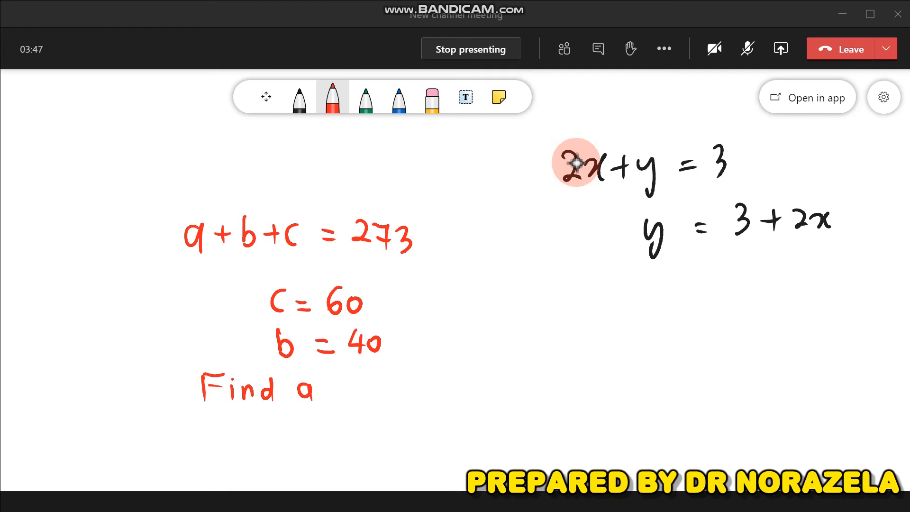
Zoom out and pan the board so all the writing shifts right, clearing the left side
left_click(266, 97)
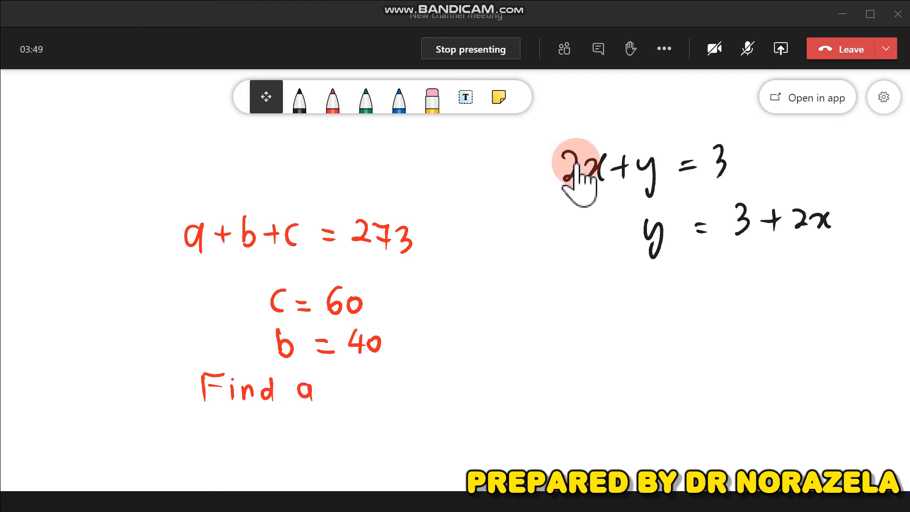
scroll(301, 302, "down", 3)
scroll(293, 315, "down", 2)
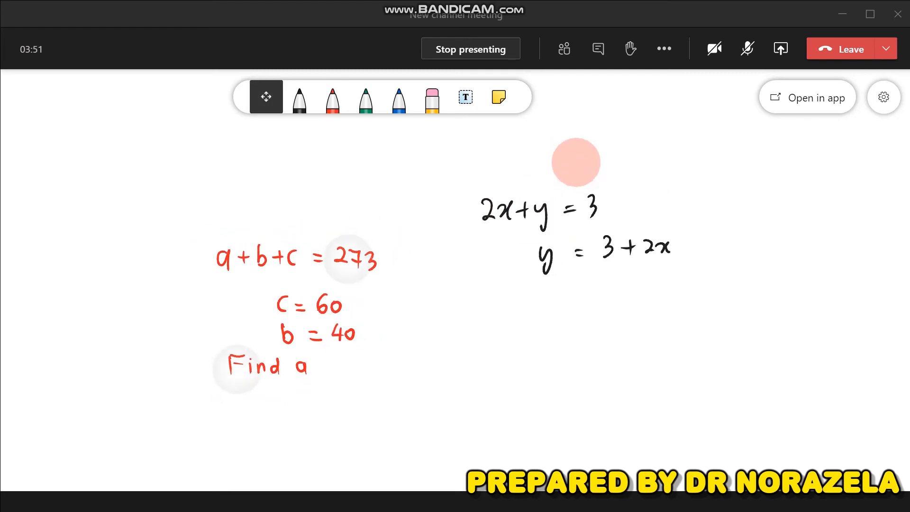
scroll(383, 307, "down", 1)
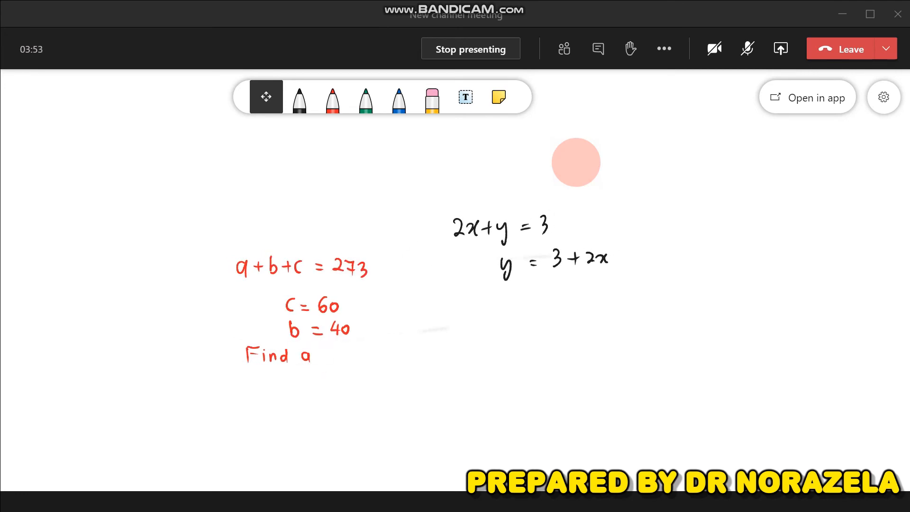
scroll(467, 294, "up", 1)
left_click_drag(301, 332, 568, 298)
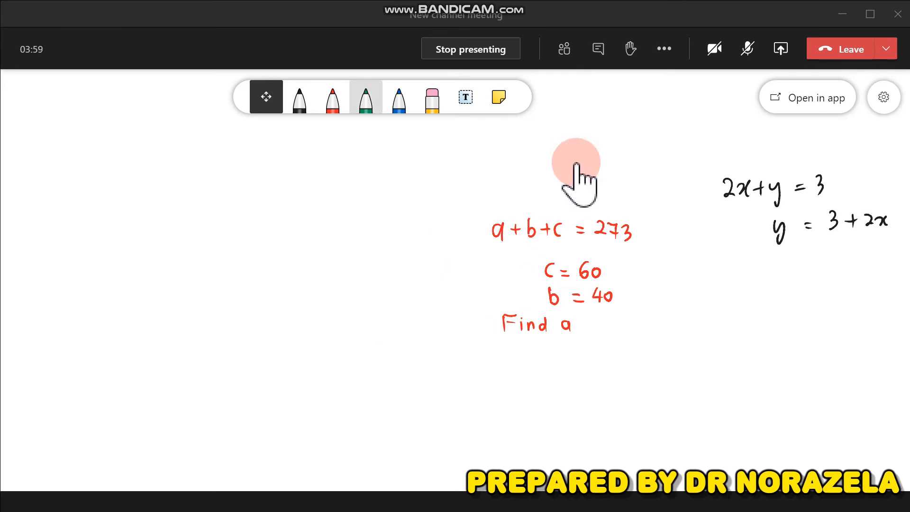
Handwrite x + y = 46 in green on the left
left_click(366, 97)
mouse_move(100, 197)
left_mouse_down()
mouse_move(113, 218)
mouse_move(105, 218)
mouse_move(163, 202)
left_mouse_up()
left_click_drag(155, 193, 155, 215)
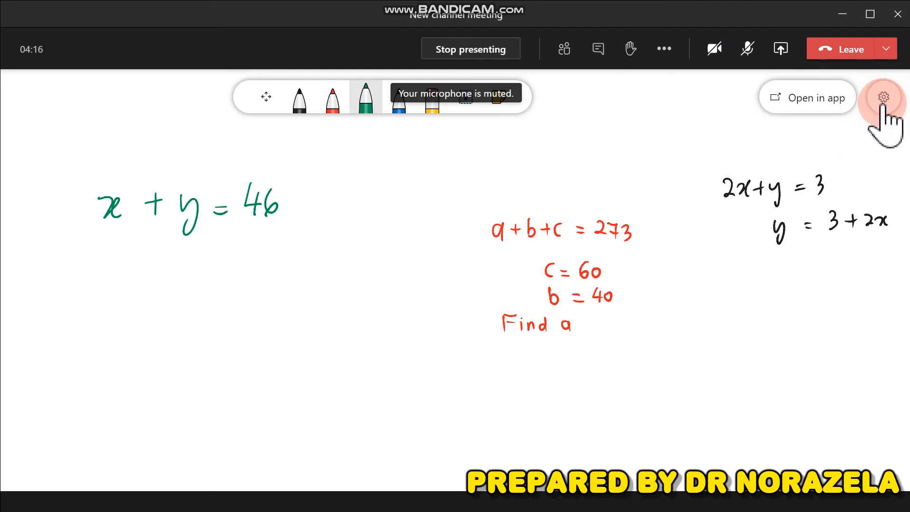
Export the whiteboard as a PNG image from Settings
left_click(882, 103)
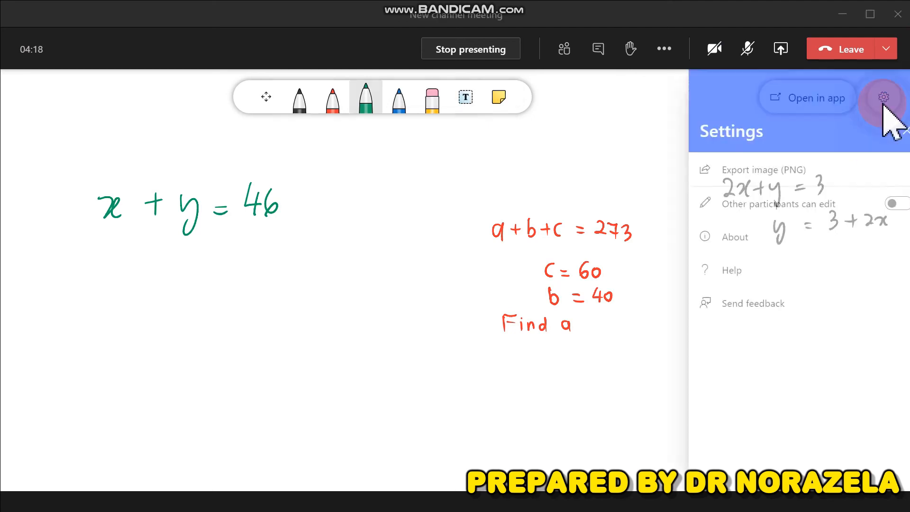
left_click(762, 175)
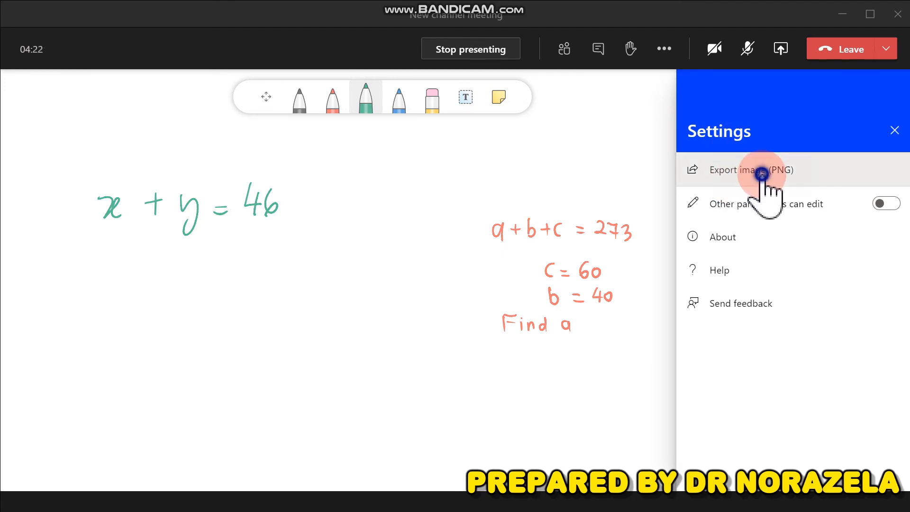